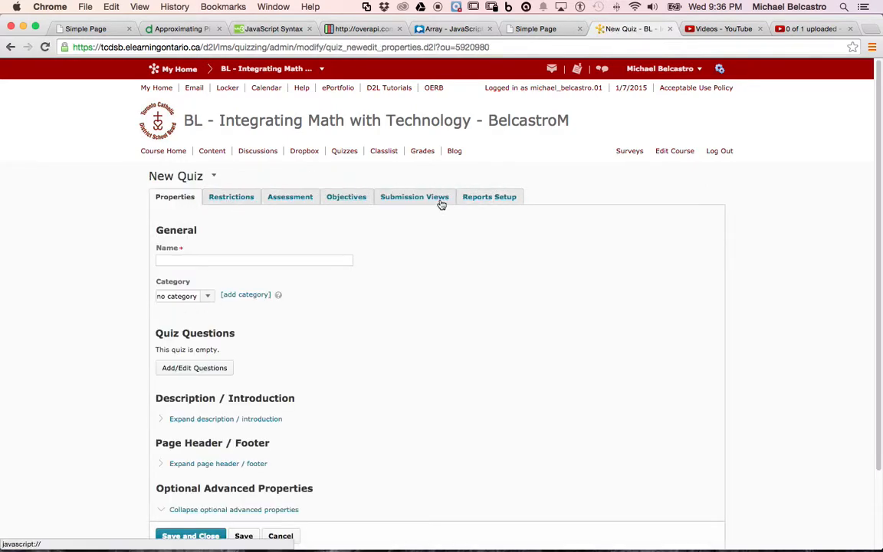
Name the new quiz "Math Quiz" and open its question editor
click(231, 259)
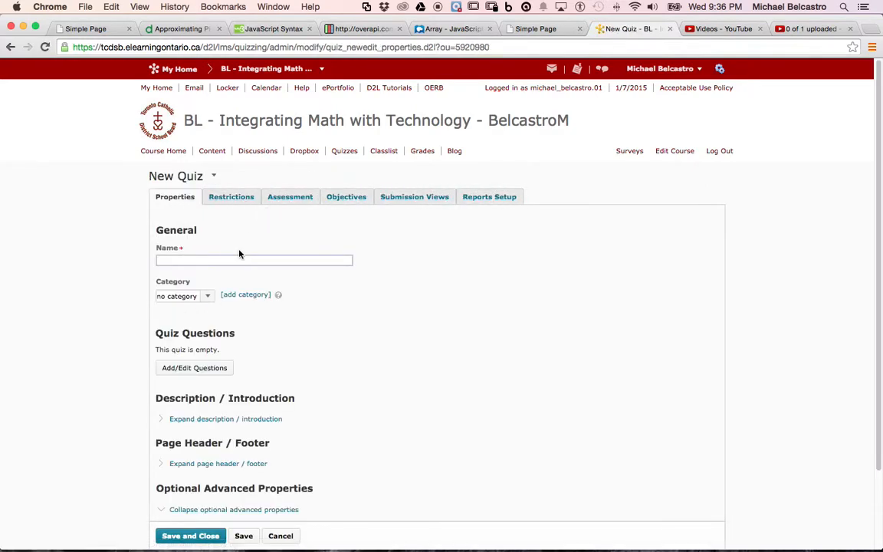
text(Math)
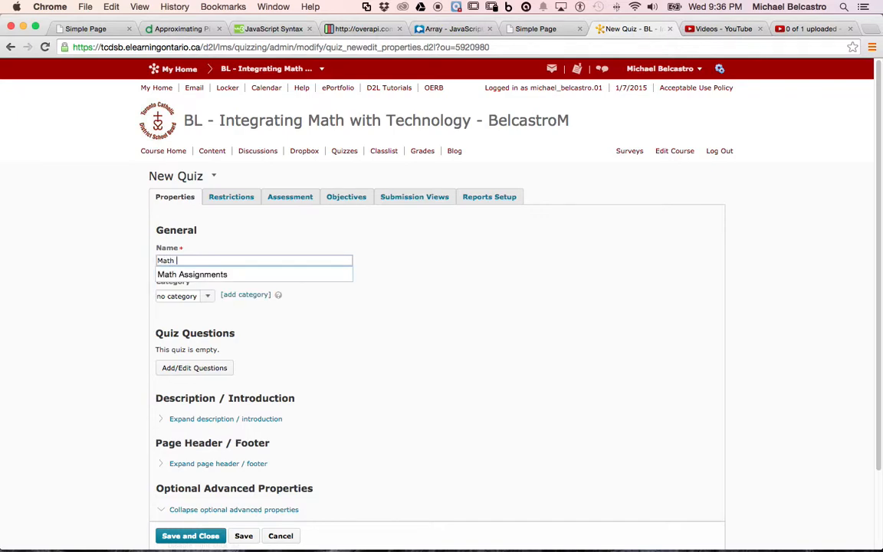
text( Quiz)
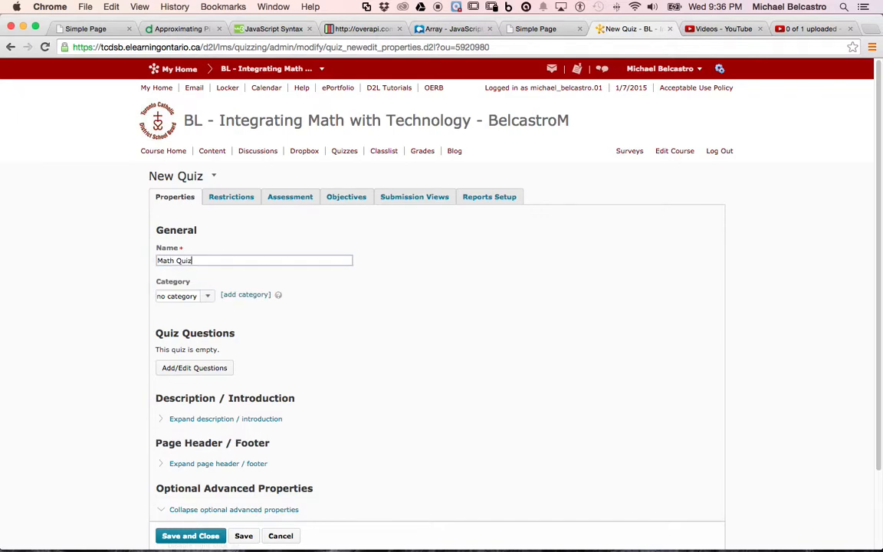
click(192, 369)
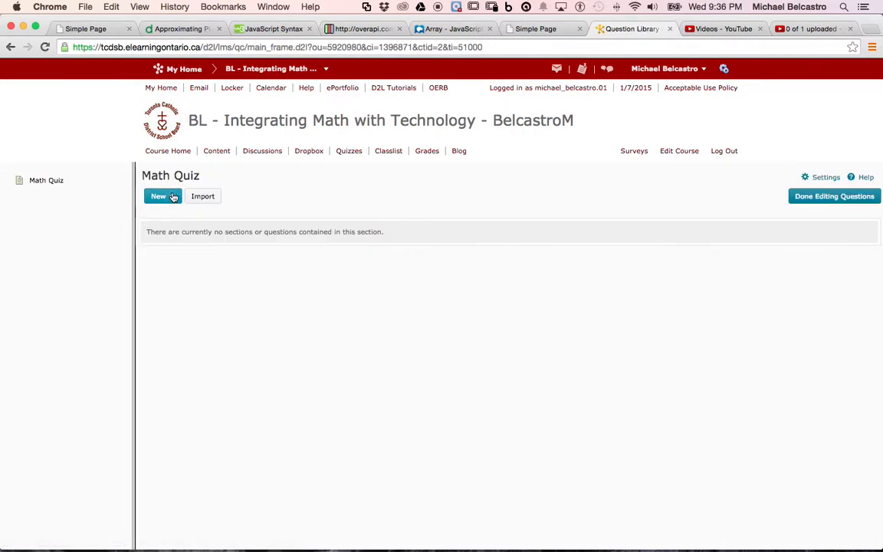
Create a new arithmetic question in the quiz with the title "Adding"
click(172, 198)
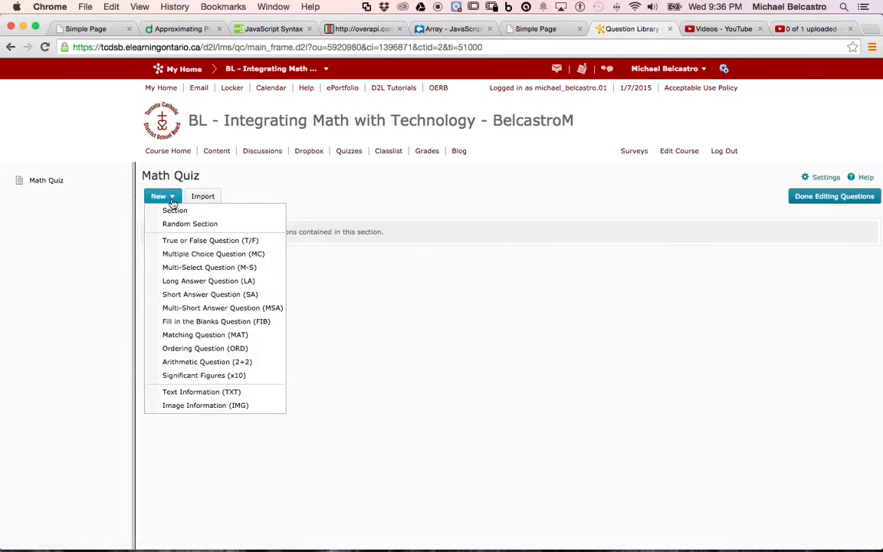
click(214, 363)
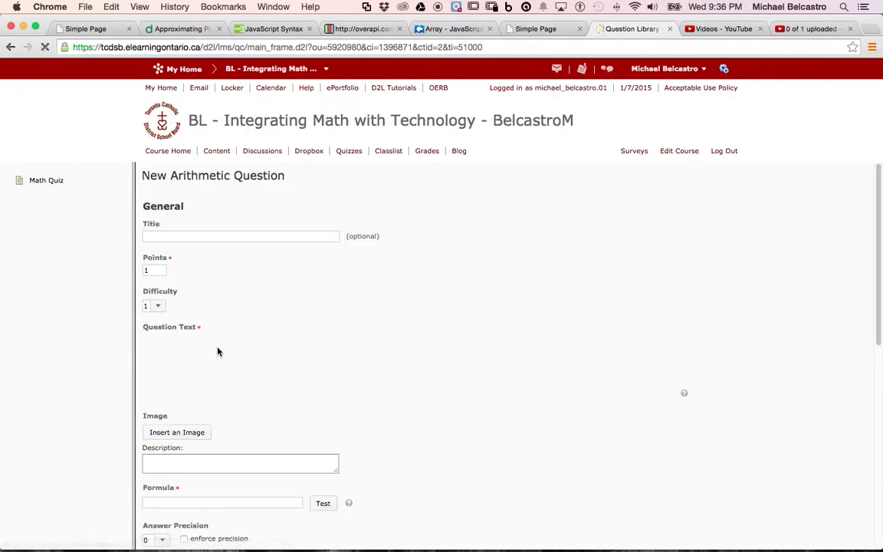
click(242, 235)
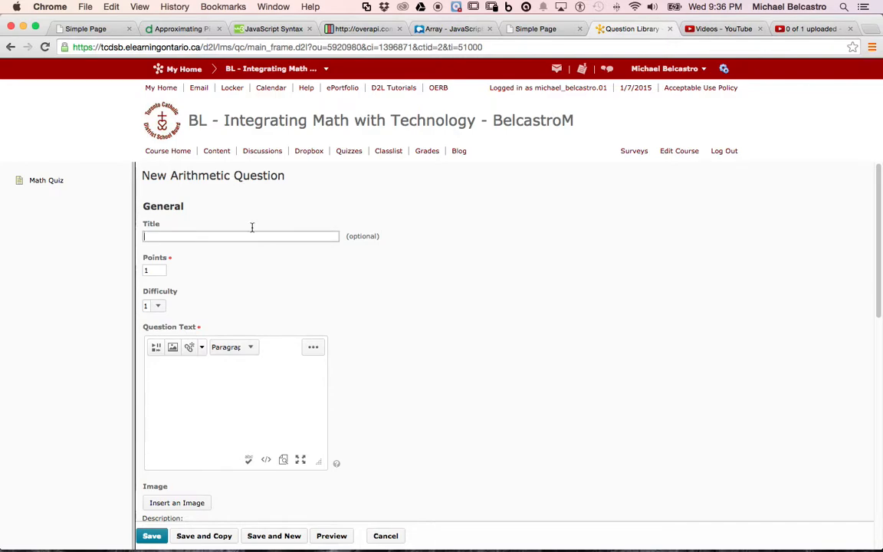
text(Adding)
click(211, 379)
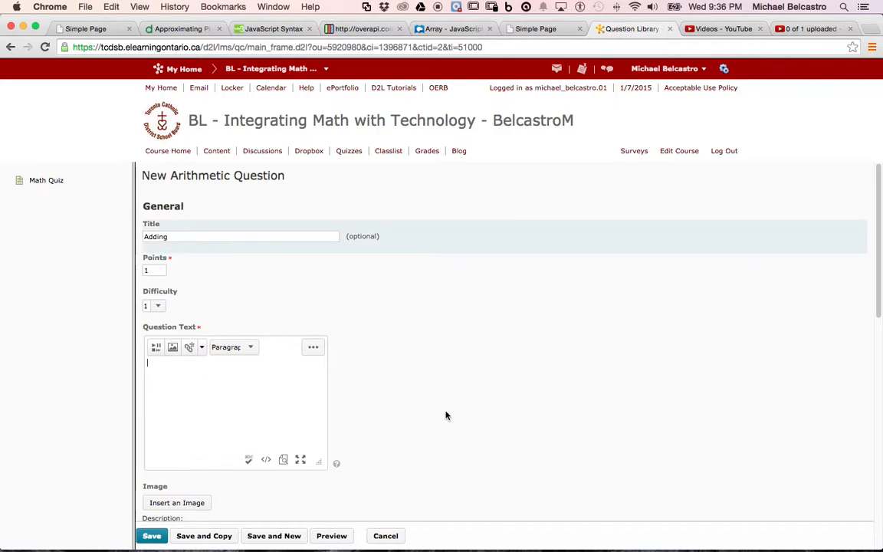
Name the question's first two variables a and b
scroll(441, 403, down, 5)
scroll(441, 403, down, 3)
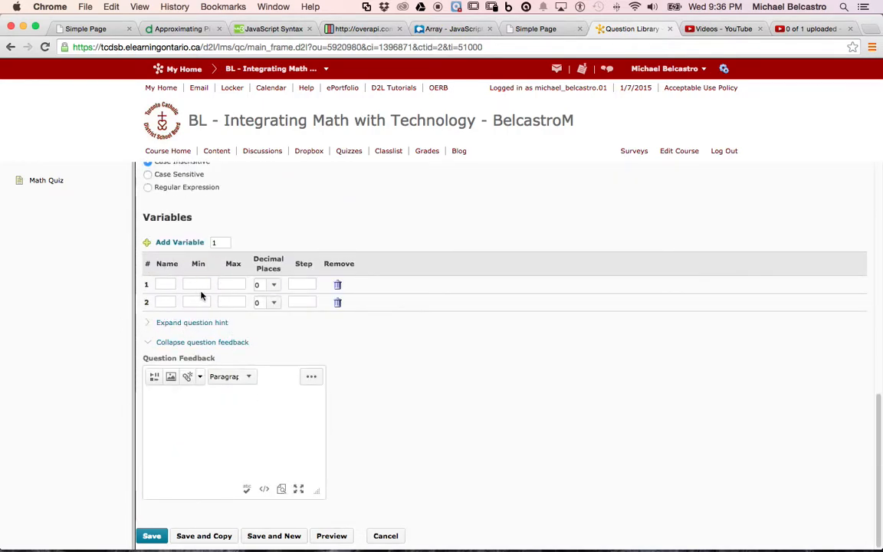
click(170, 285)
text(a)
click(172, 301)
text(b)
Add two more variables to the arithmetic question and name them c and d
click(214, 243)
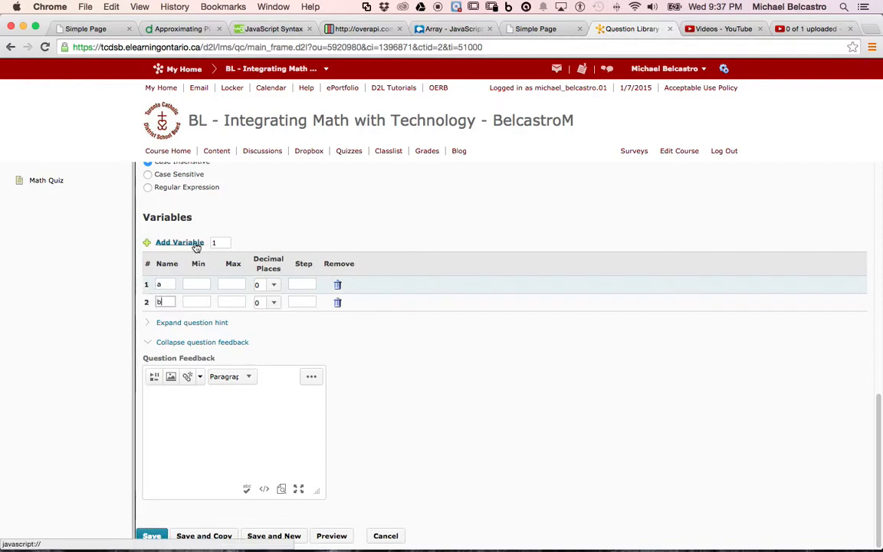
text(2)
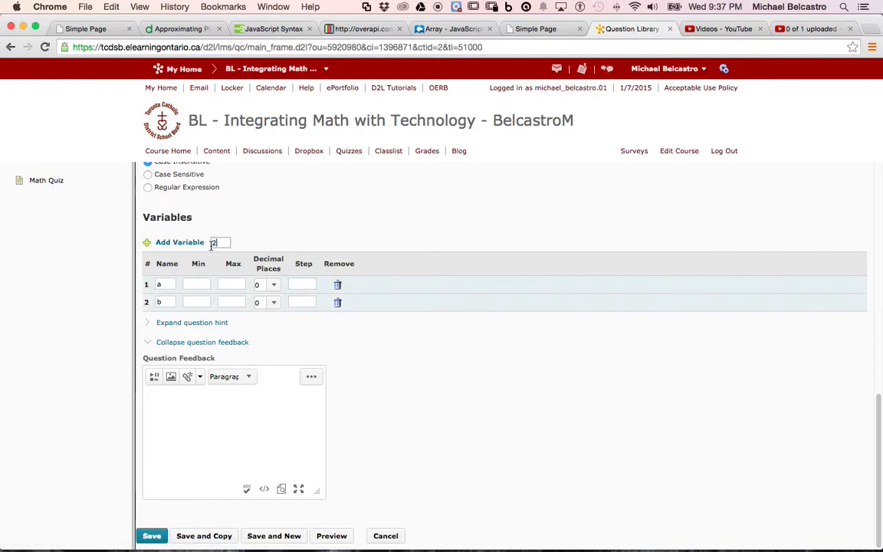
click(184, 242)
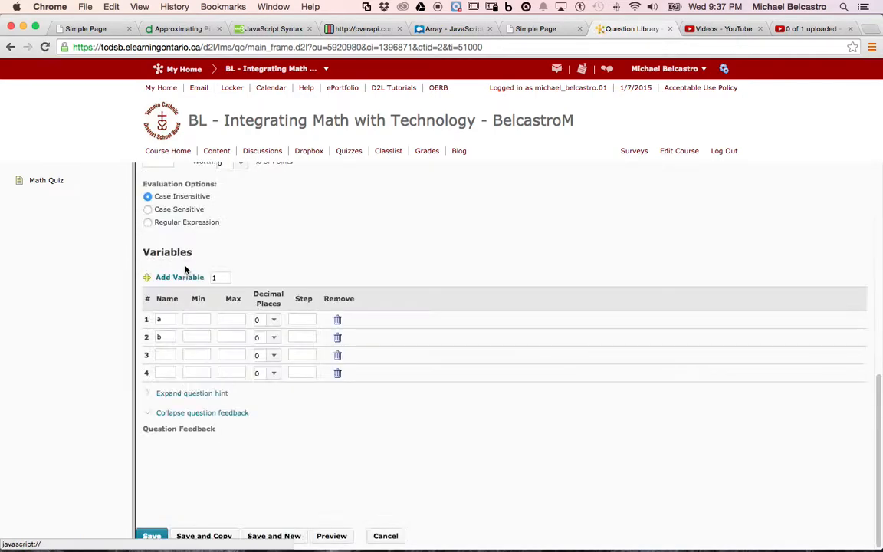
click(168, 425)
text(c)
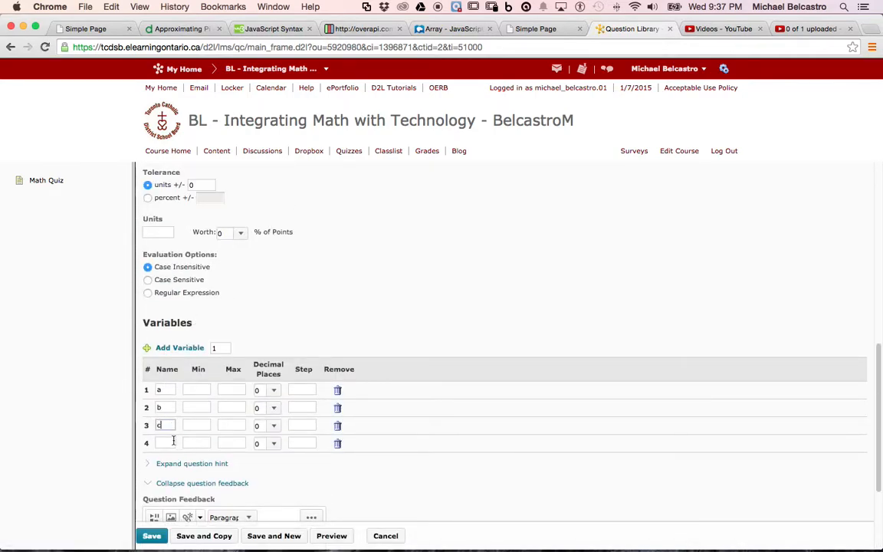
click(170, 442)
text(d)
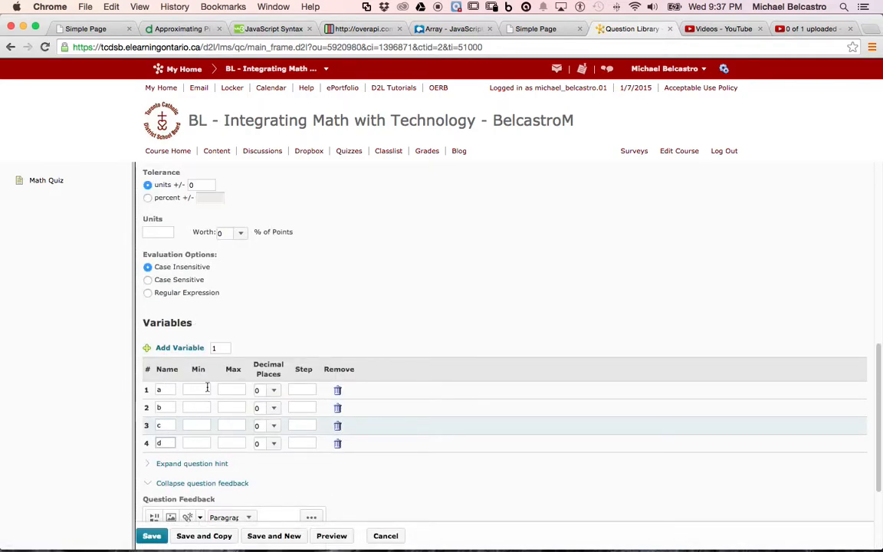
Set variable a to range from 0 to 100 and variable b from -100 to 0
click(207, 388)
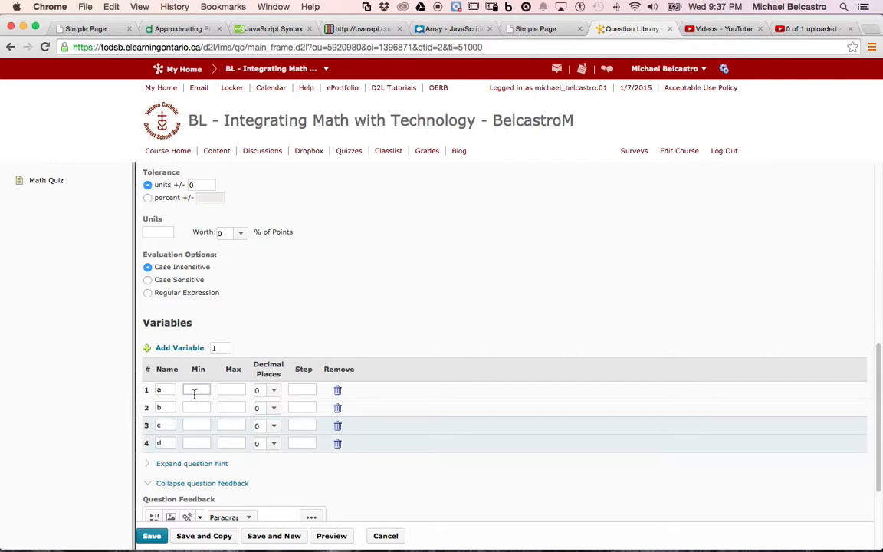
text(0)
key(Tab)
text(100)
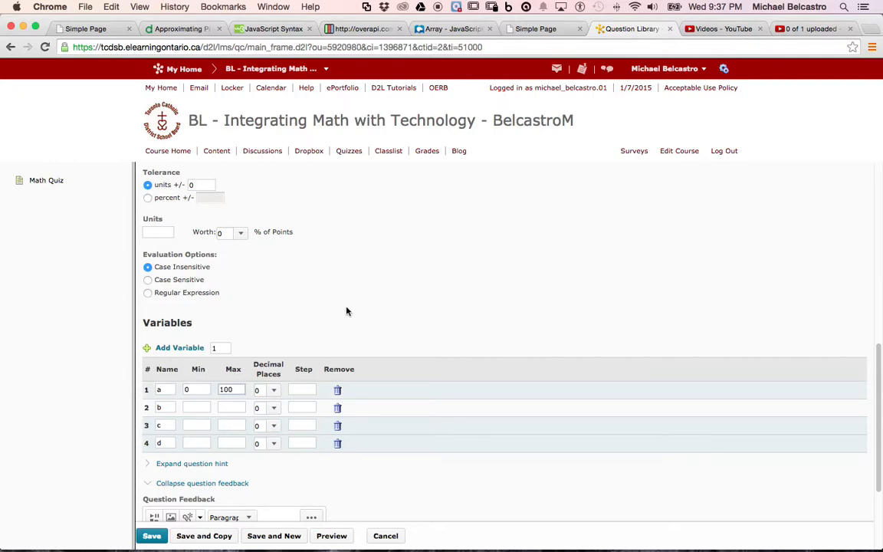
click(196, 405)
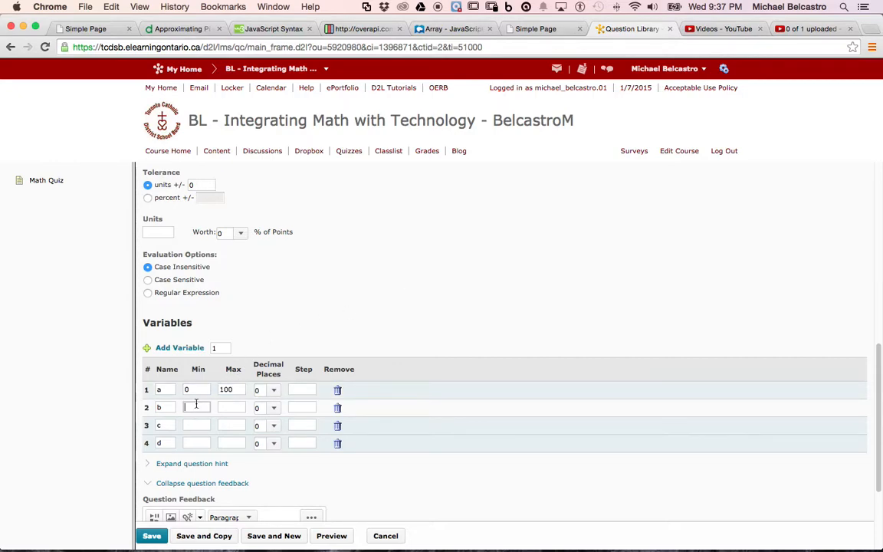
click(229, 407)
text(0)
Set variable c to range from 1 to 2 and variable d from -100 to 100
click(199, 424)
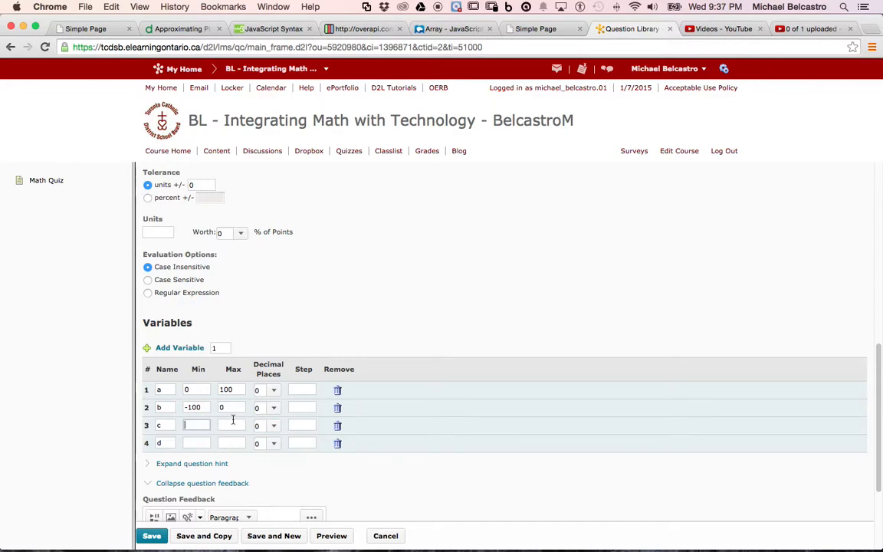
click(233, 424)
text(2)
click(209, 445)
click(228, 442)
text(100)
Try one decimal place for variable a, restore it to 0, and leave its step value empty
click(275, 391)
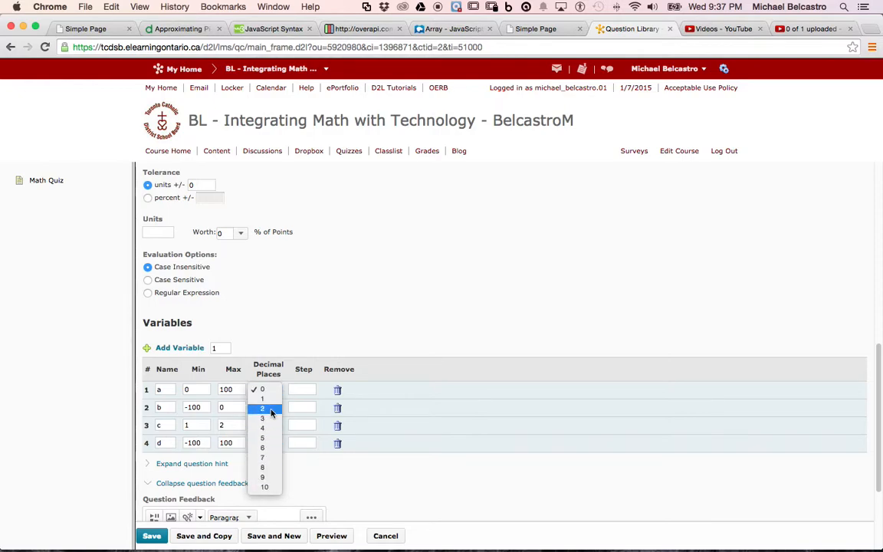
click(264, 398)
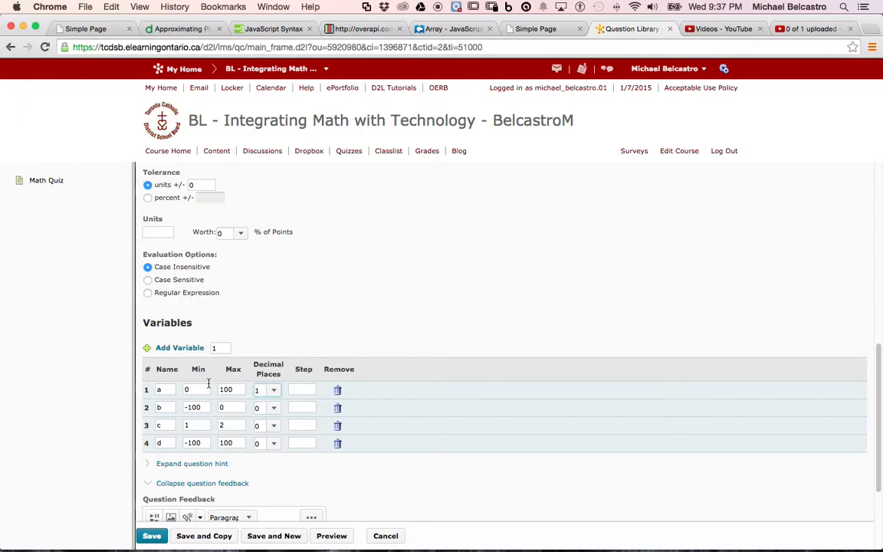
click(272, 392)
click(264, 376)
click(303, 389)
key(BackSpace)
Try the fixed-number sum 6+7+8+9 as the question text and clear it
scroll(232, 419, up, 1)
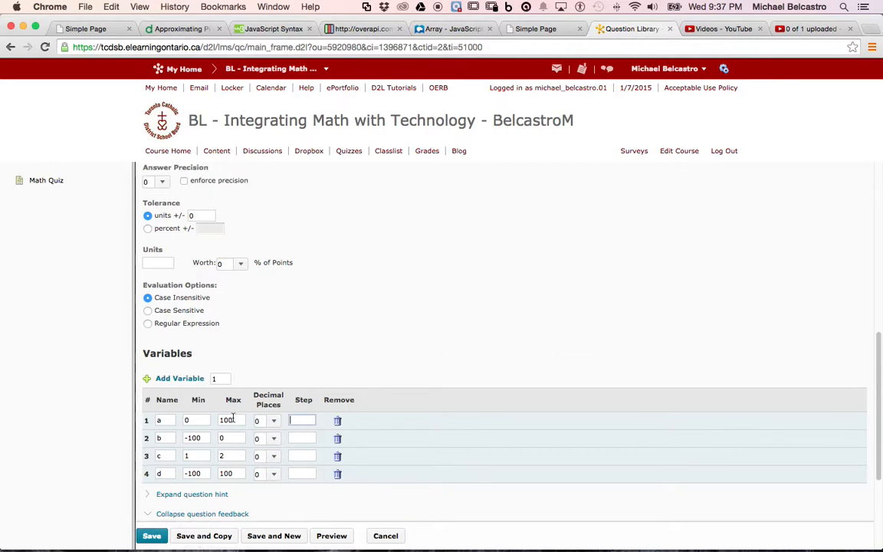
scroll(235, 414, up, 10)
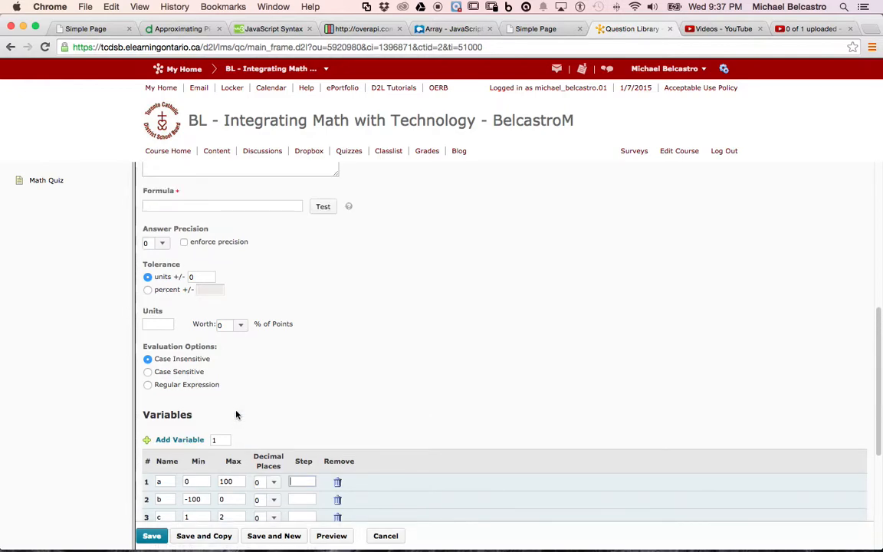
scroll(235, 414, up, 2)
click(216, 309)
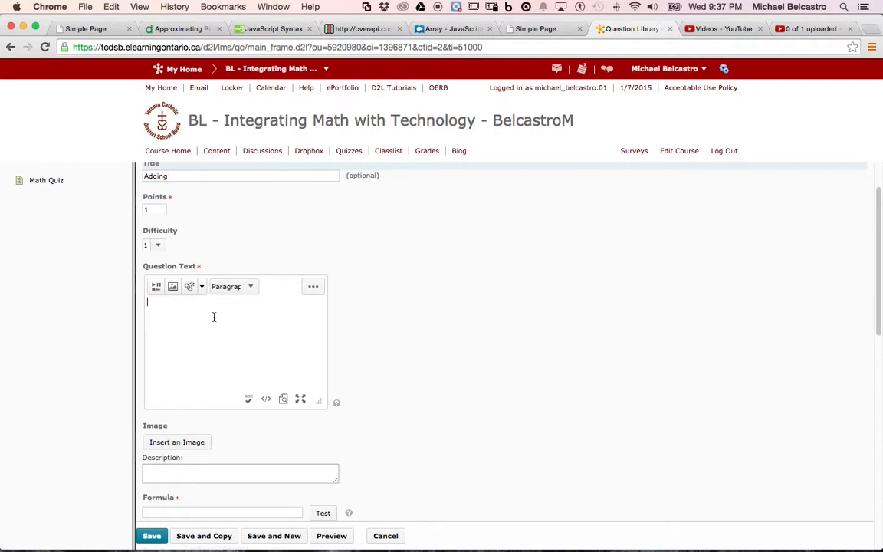
text(6+7+8+9)
key(BackSpace)
key(BackSpace)
key(BackSpace)
key(BackSpace)
key(BackSpace)
key(BackSpace)
key(BackSpace)
Enter {a}+{b}+{c}+{d} as the question text, with a+b+c+d on a second line
text({a}+{b})
text(+{c}+{d})
key(Return)
text(a+b+c+)
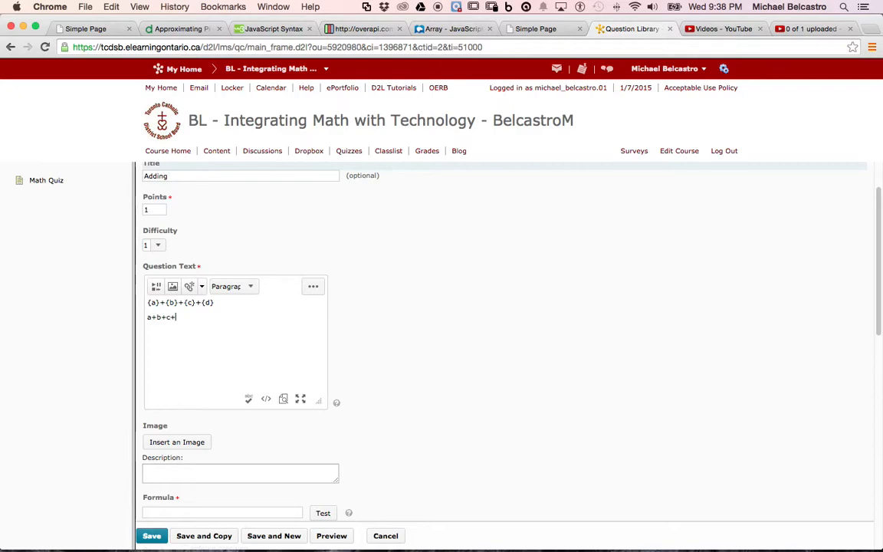
text(d)
Enter {a}+{b}+{c}+{d} as the answer formula, test it with generated values, and return to the question
scroll(187, 326, down, 5)
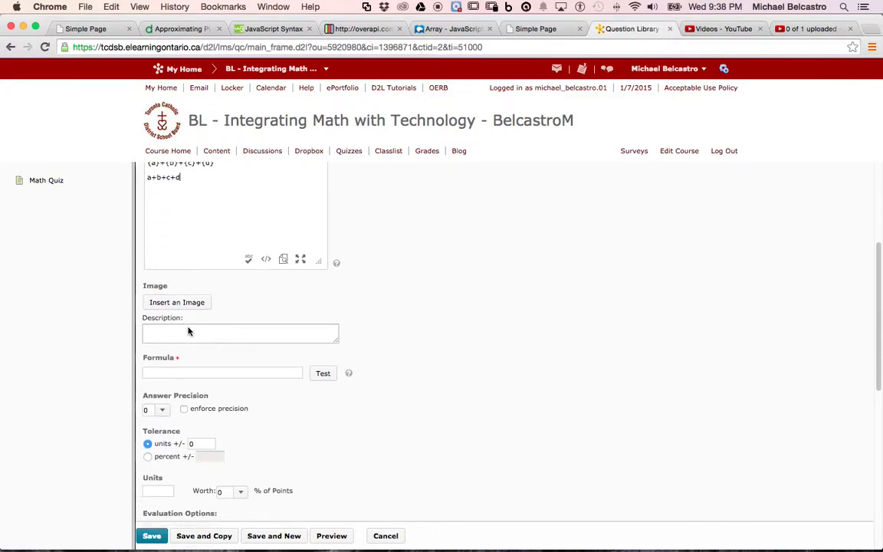
click(183, 373)
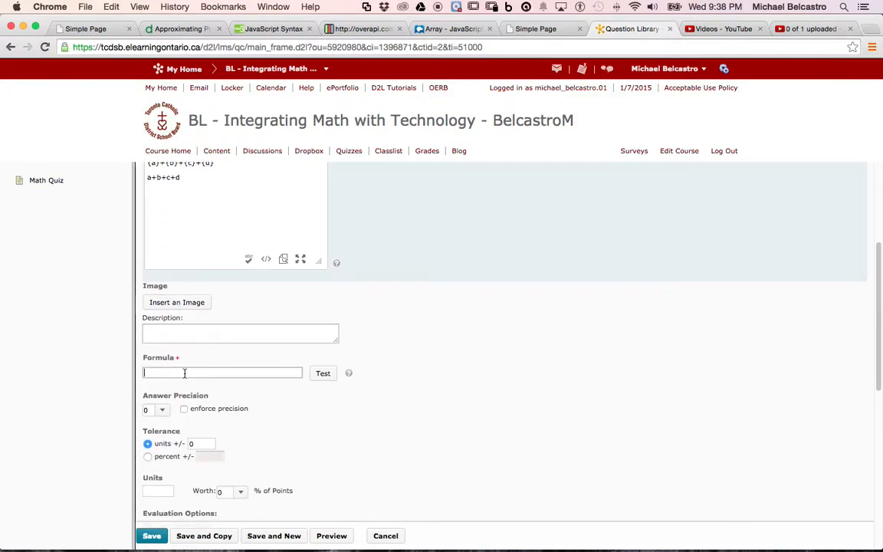
scroll(184, 374, up, 1)
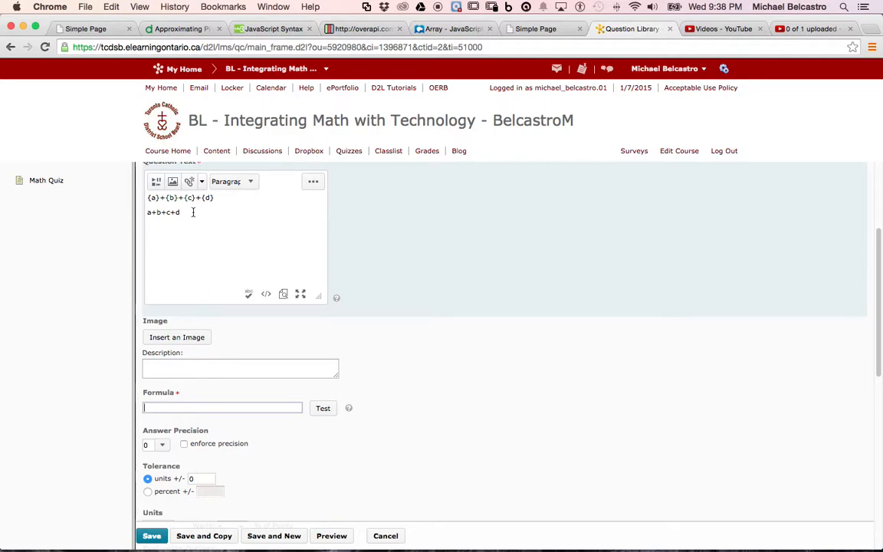
text({a}+{b}+{c}+{d)
key(BackSpace)
text({d})
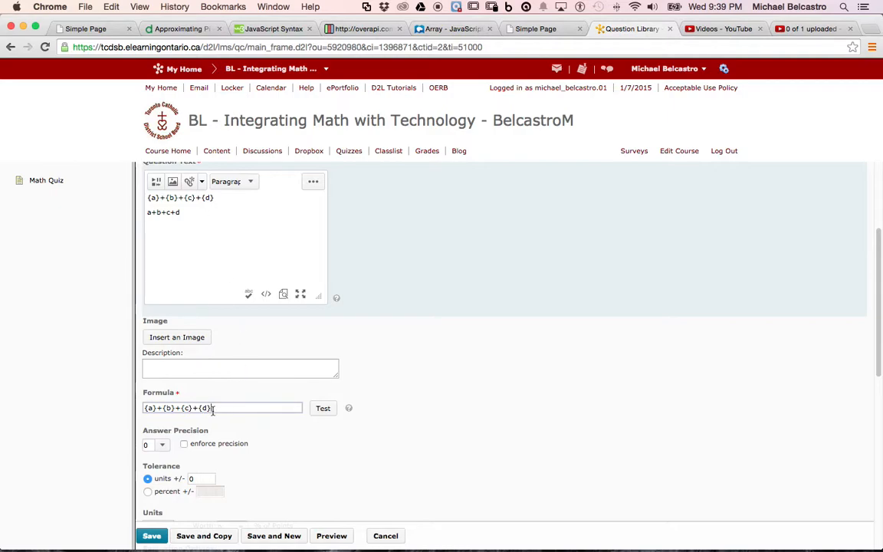
click(322, 409)
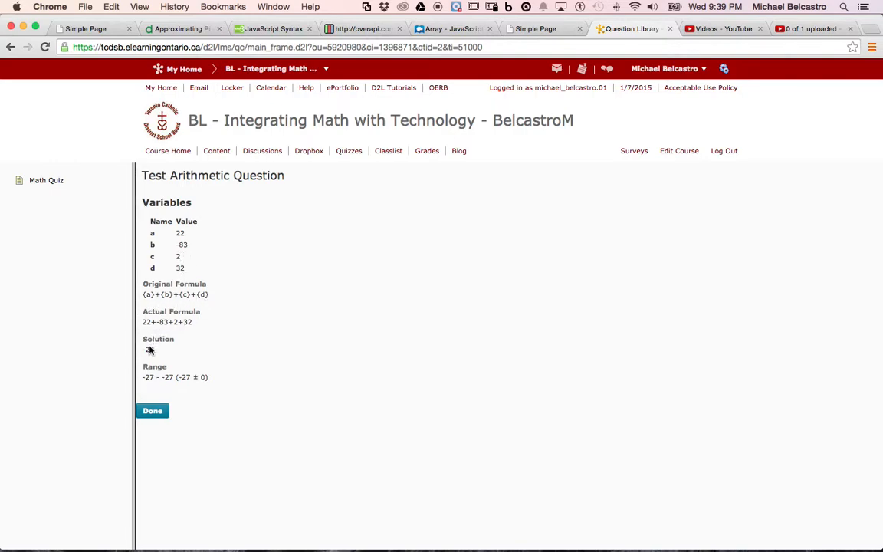
click(157, 410)
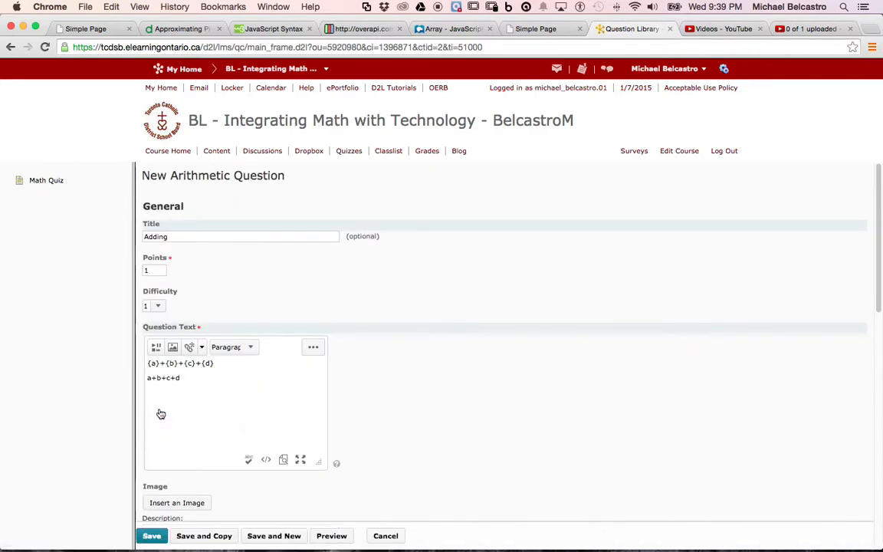
Set the answer precision to 2 and leave precision enforcement switched off
scroll(166, 386, down, 5)
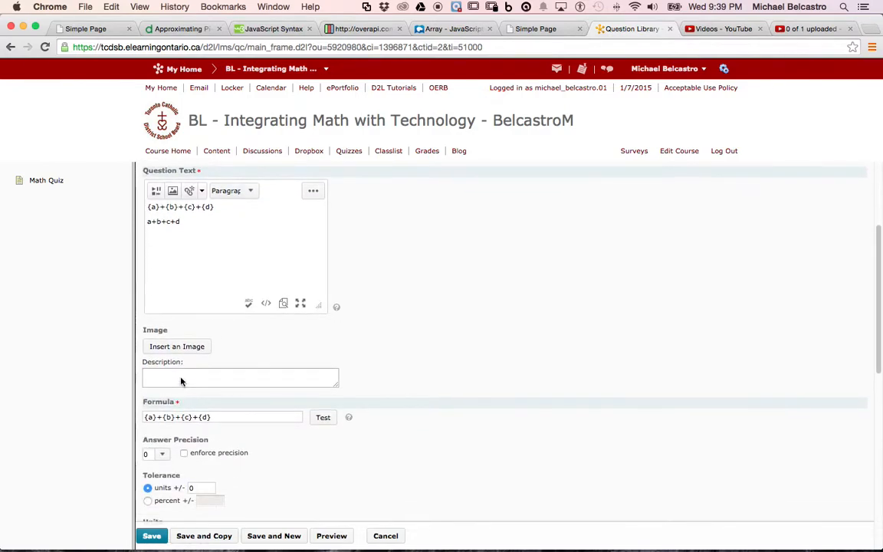
scroll(182, 380, down, 3)
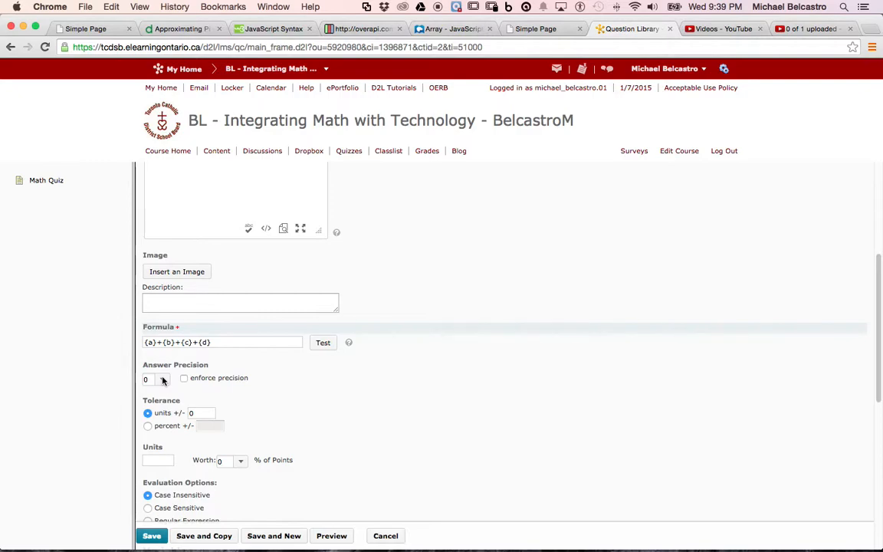
click(162, 380)
click(162, 398)
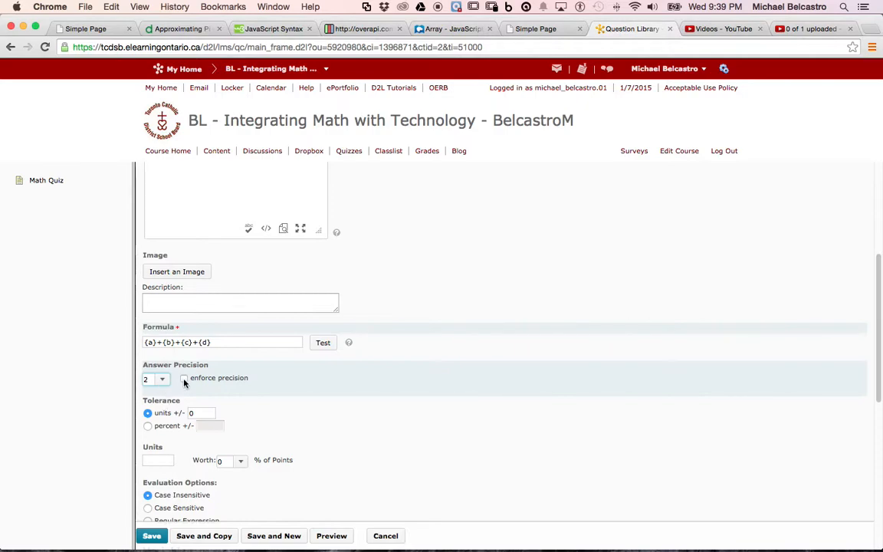
click(184, 379)
click(184, 380)
Set the answer tolerance to plus or minus 1 unit, trying the percent option before returning to units
click(205, 414)
key(BackSpace)
text(1)
click(148, 427)
click(210, 427)
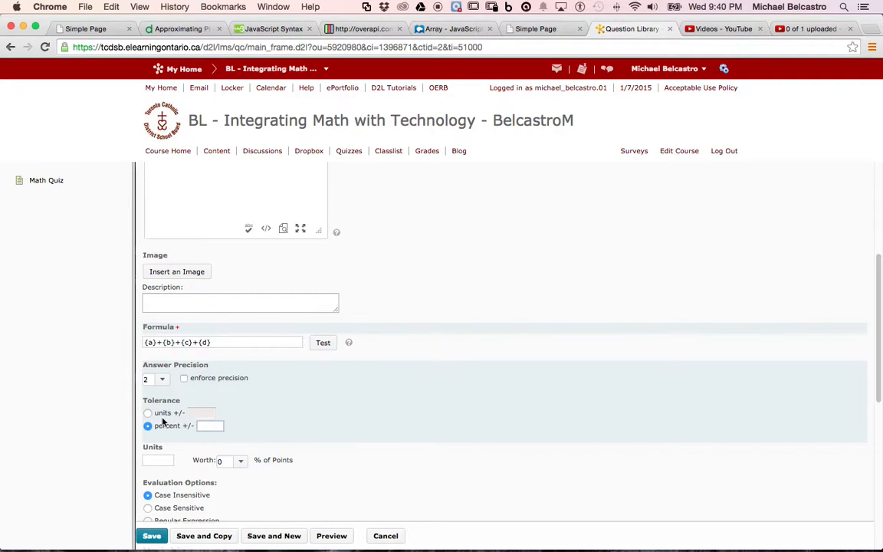
click(148, 414)
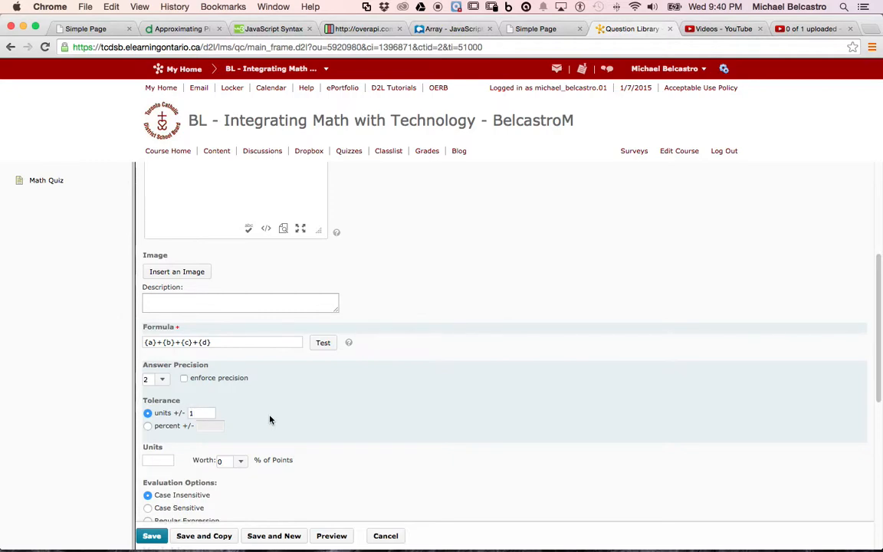
scroll(269, 419, down, 1)
scroll(270, 419, down, 5)
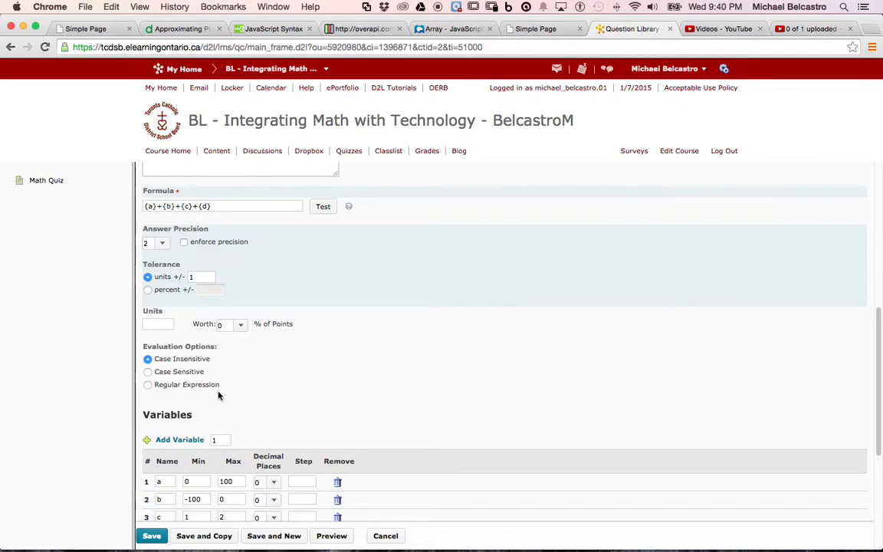
scroll(218, 396, down, 10)
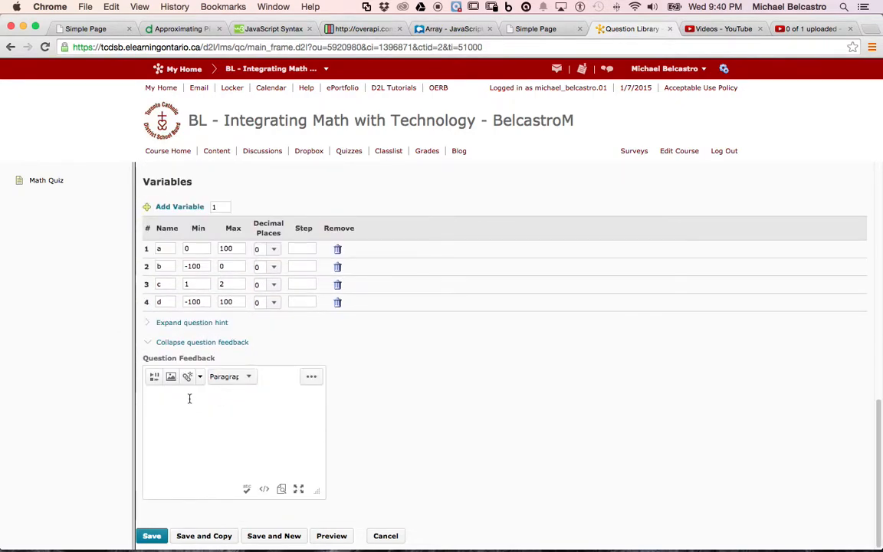
Preview how the arithmetic question appears when taken and graded, and return to editing it
scroll(189, 340, up, 20)
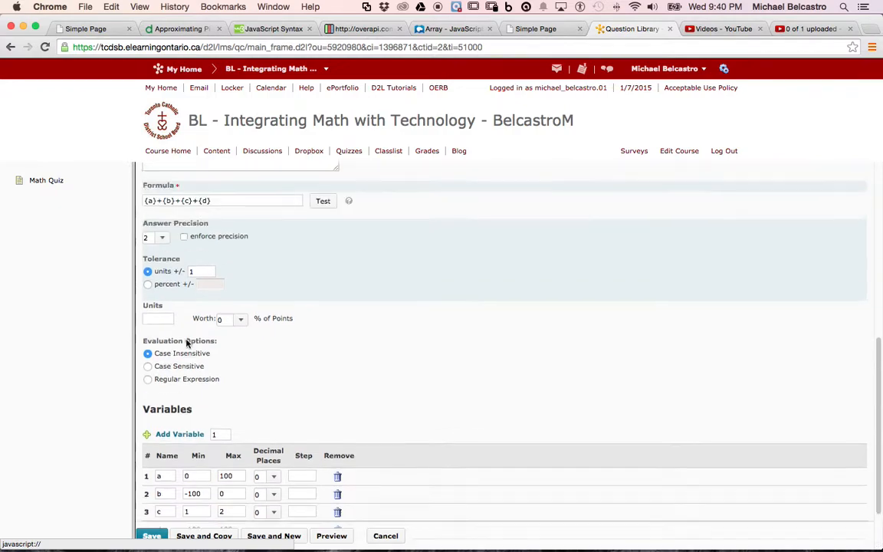
click(331, 535)
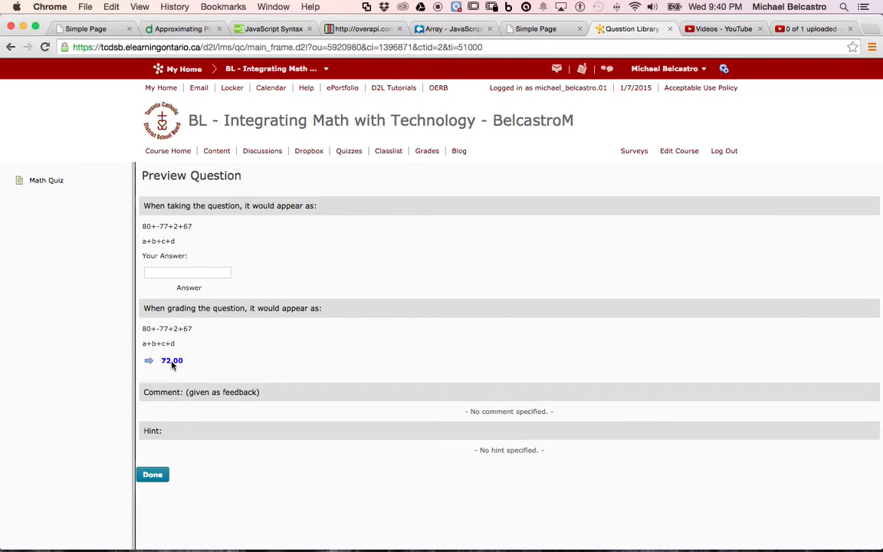
click(154, 474)
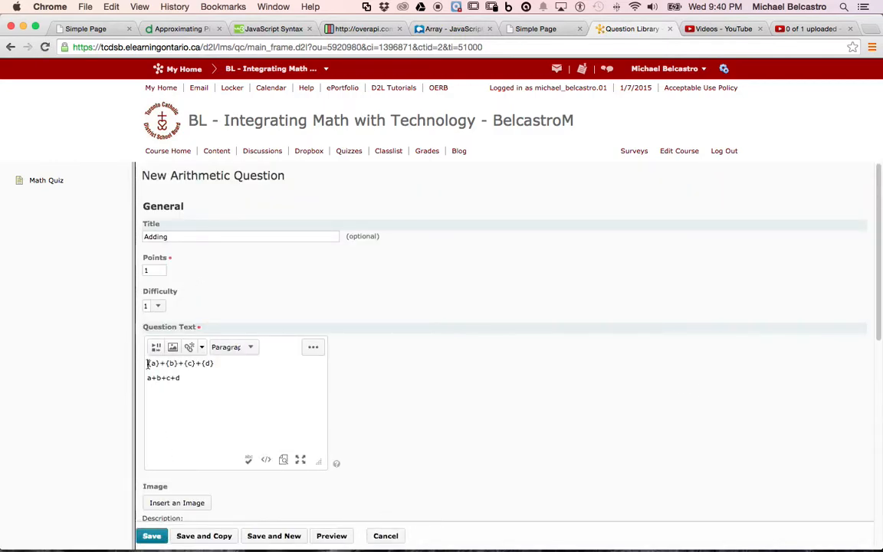
Add the line "Please add the following numbers" above the variable expression in the question text and delete the a+b+c+d line
click(147, 363)
key(Return)
text(Please add the)
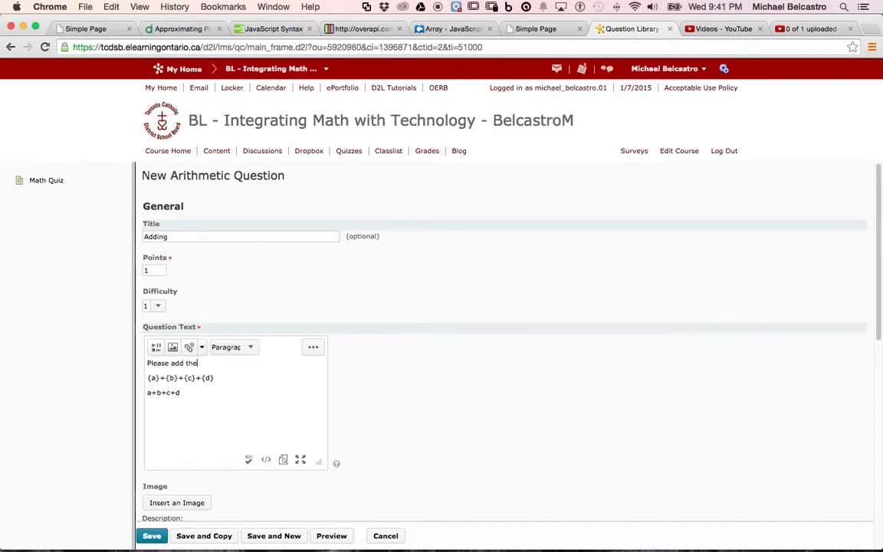
text( following numbers)
drag(185, 393, 147, 392)
key(BackSpace)
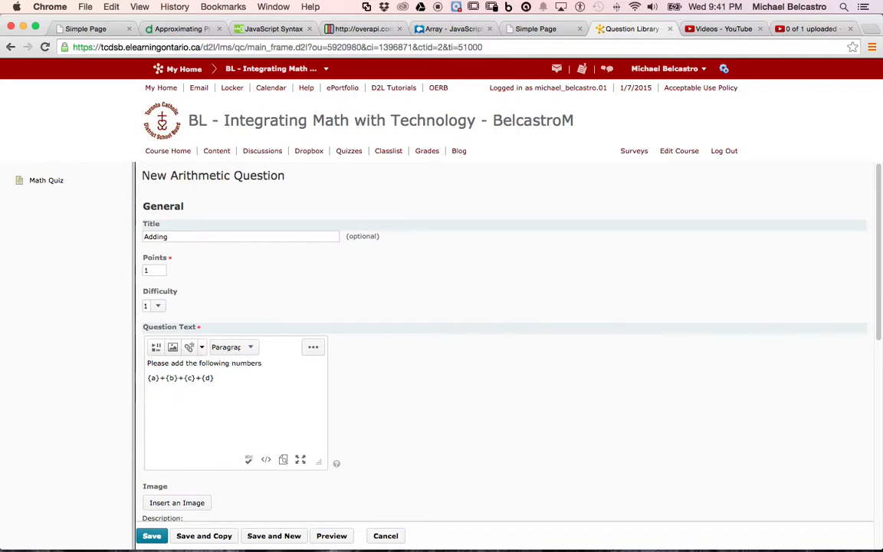
Preview the revised Adding question, look over its settings, and save it to the quiz
click(330, 536)
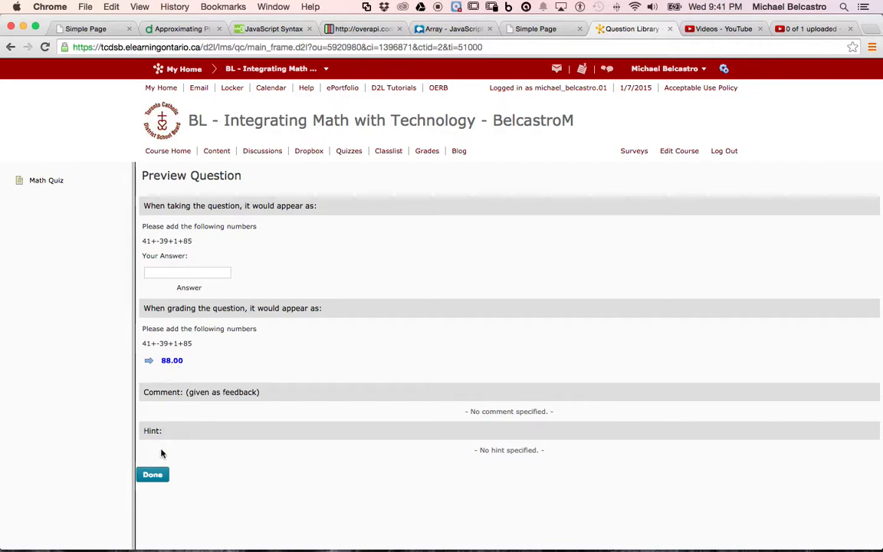
click(154, 475)
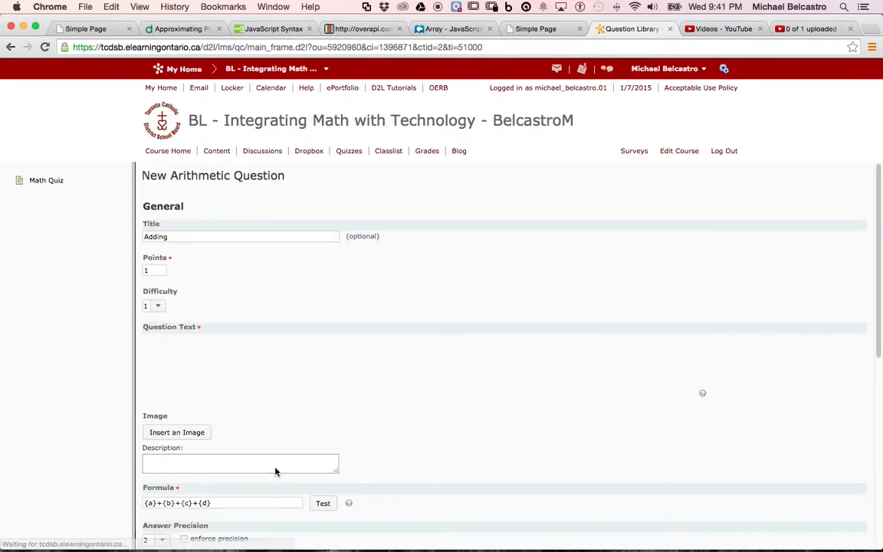
scroll(275, 471, down, 2)
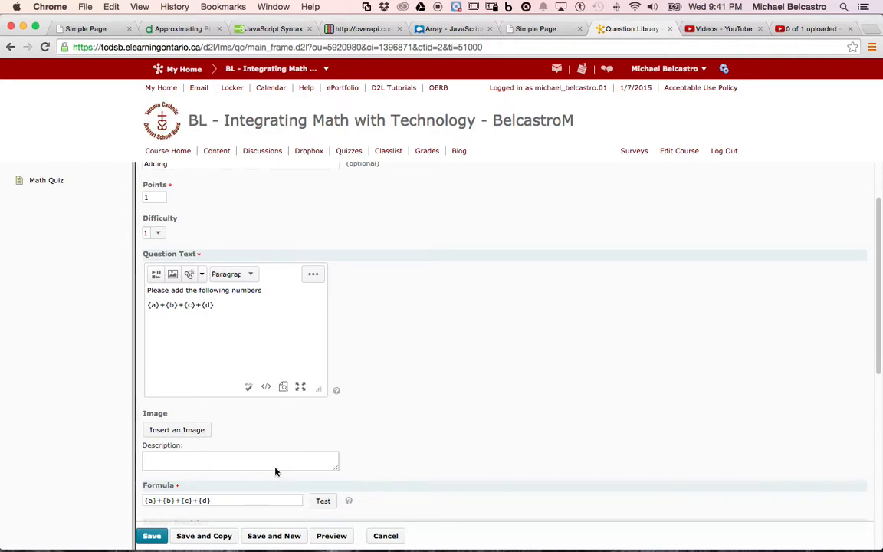
scroll(276, 471, down, 4)
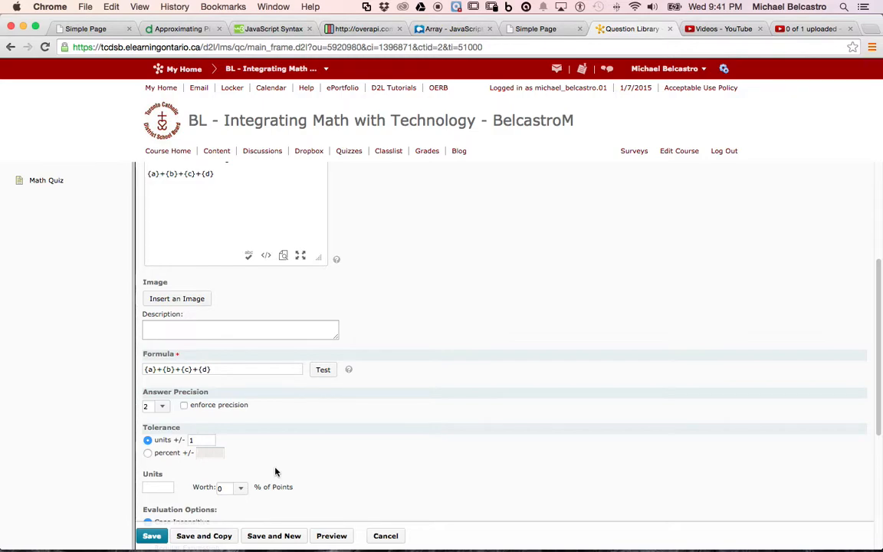
scroll(276, 472, down, 6)
scroll(275, 471, down, 1)
click(152, 536)
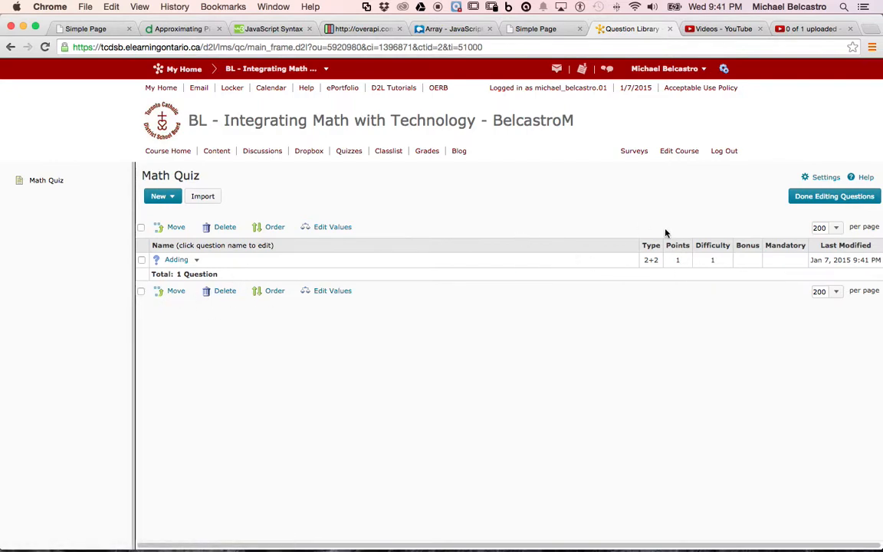
Finish editing the questions and save and close Math Quiz, reopening it once to check its properties
click(801, 198)
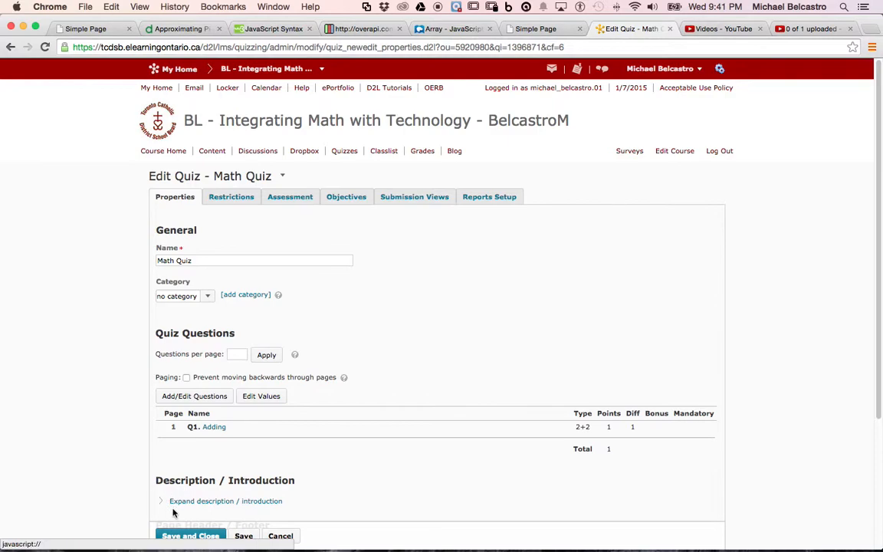
click(190, 536)
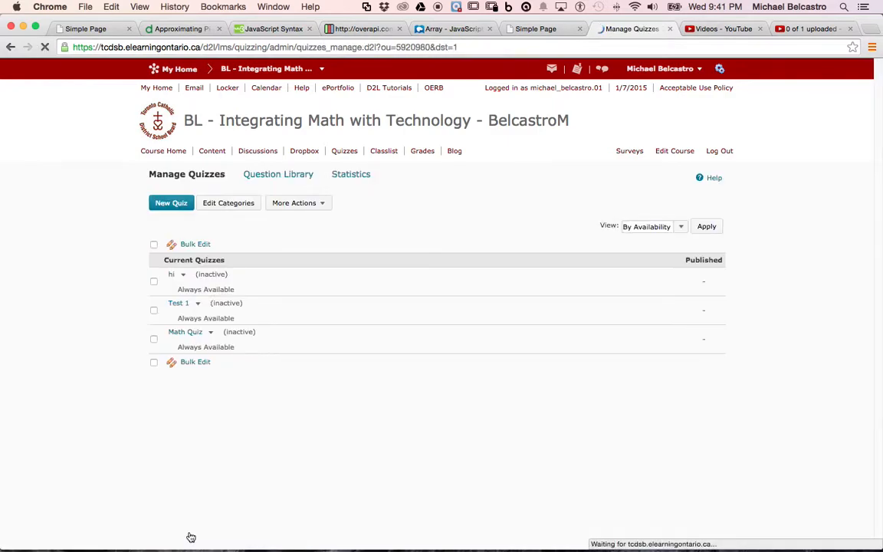
click(193, 337)
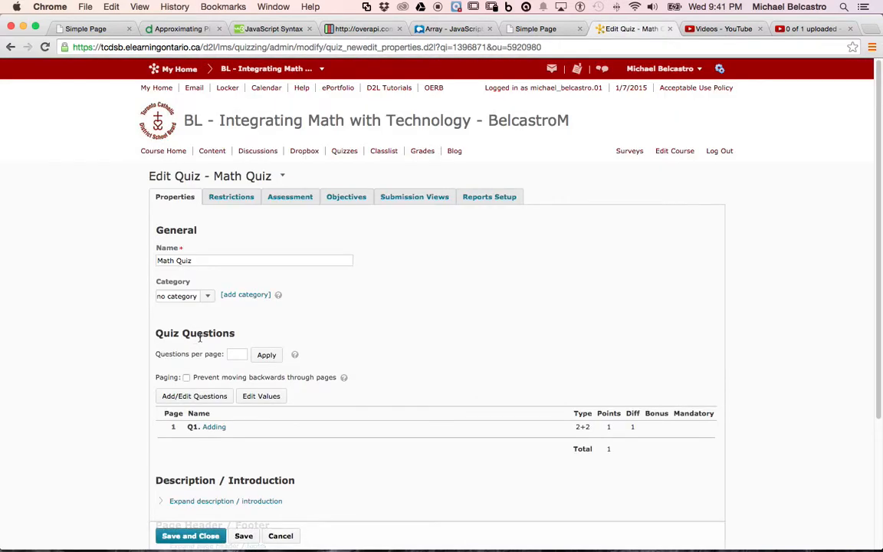
click(206, 535)
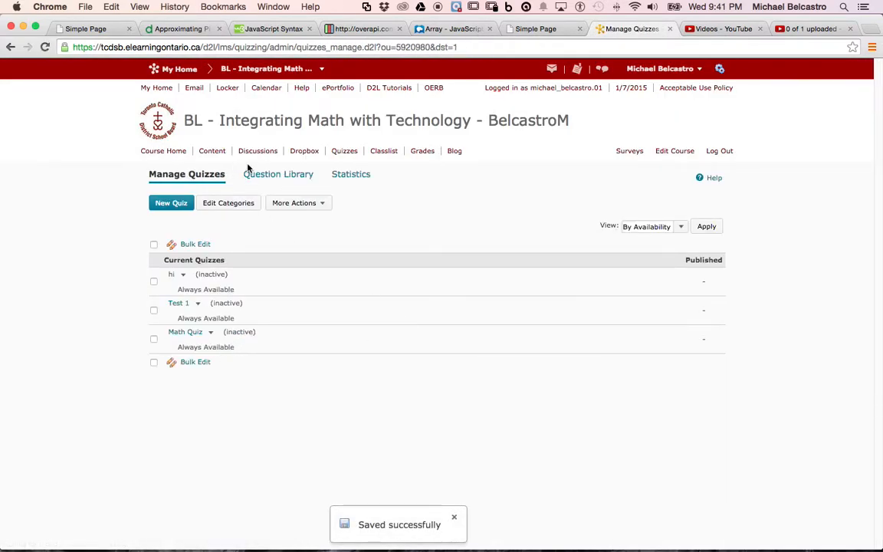
Add the existing Math Quiz to the Creating Quizzes in D2L content module and set its status to Published
click(220, 155)
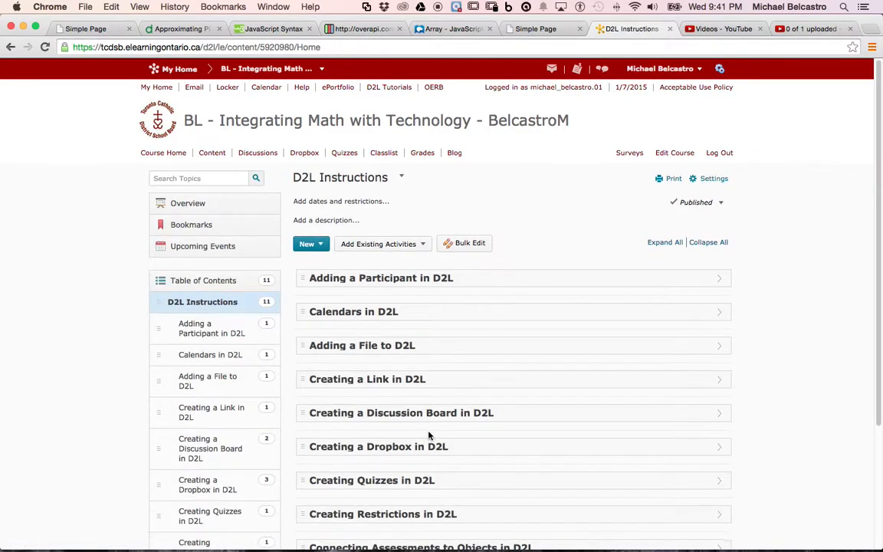
scroll(428, 435, down, 5)
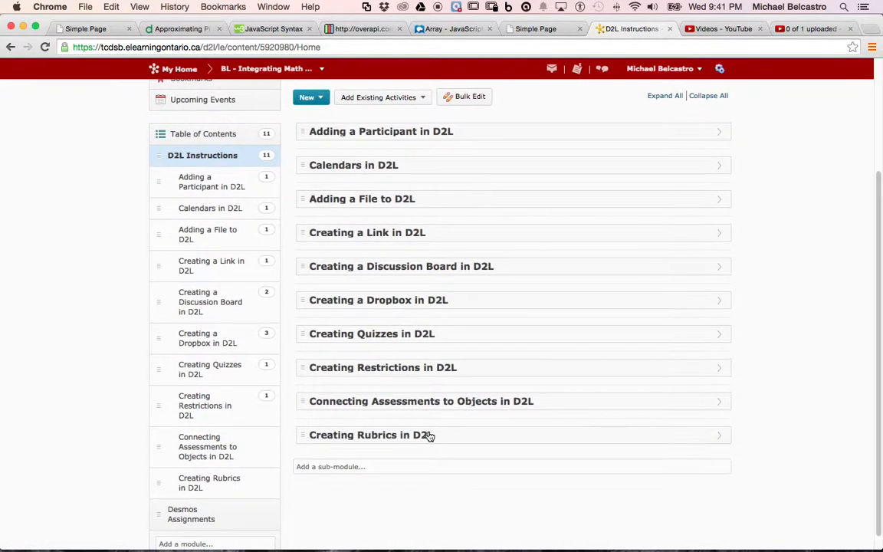
click(363, 337)
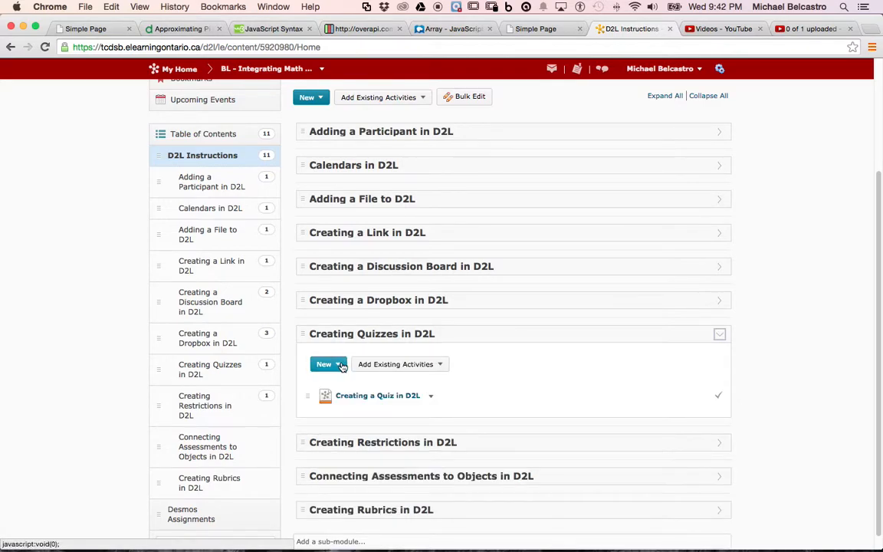
click(387, 365)
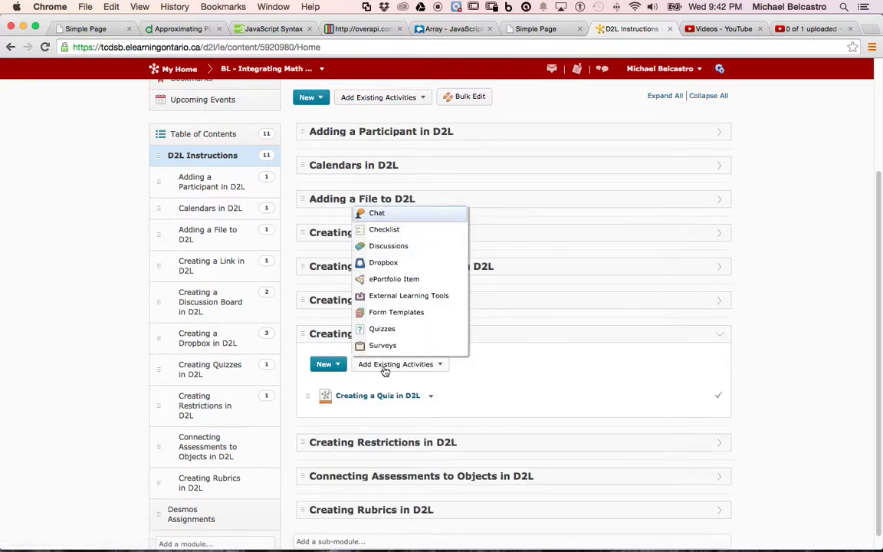
click(382, 329)
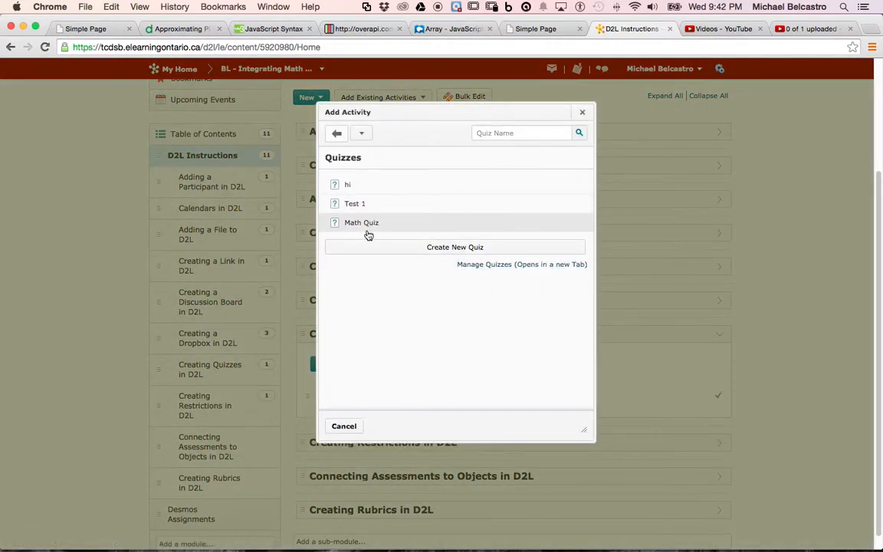
click(363, 223)
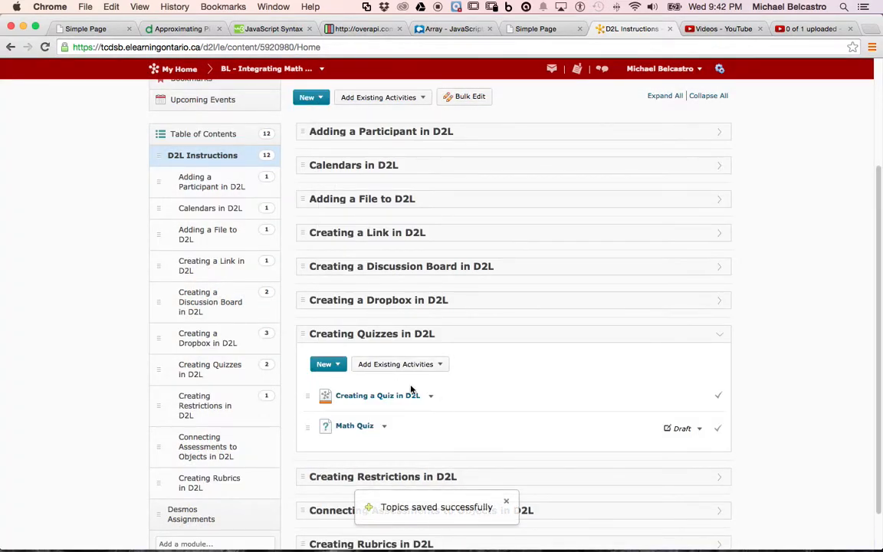
click(698, 429)
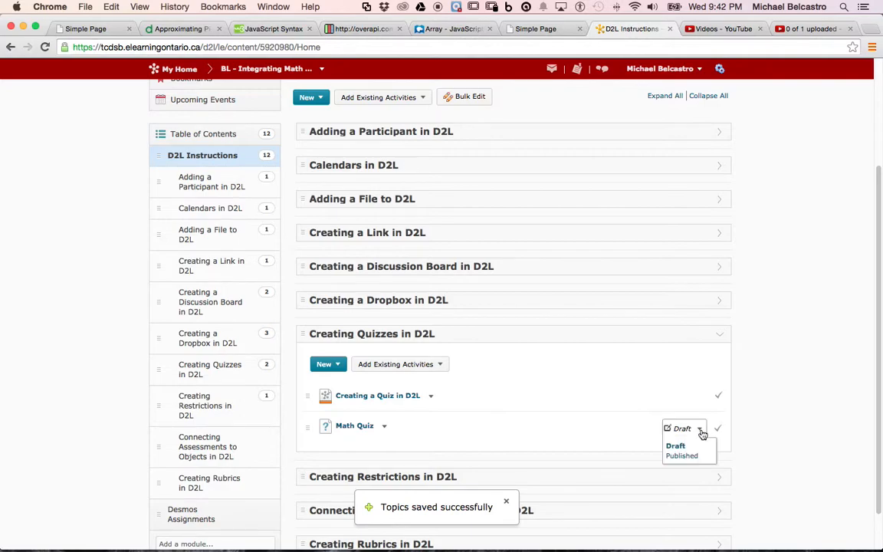
click(681, 456)
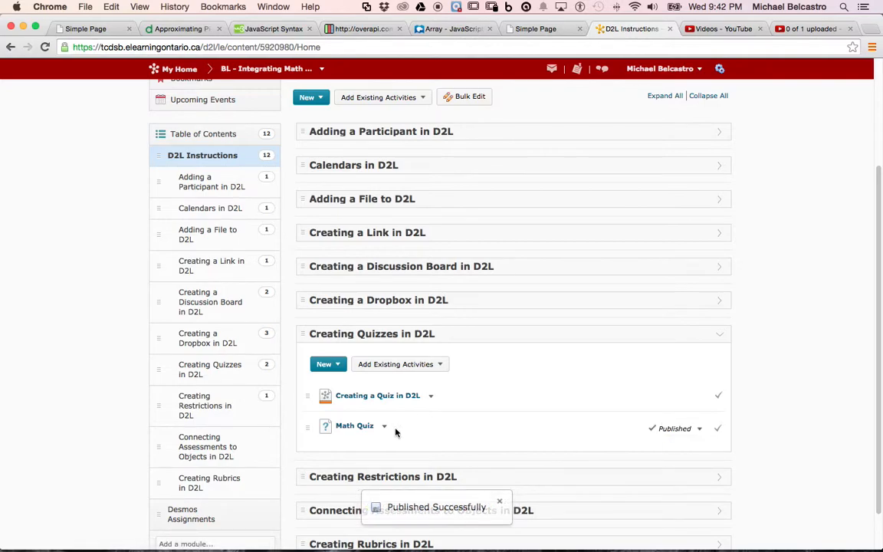
Open the Math Quiz topic, preview it, and start a quiz attempt
click(354, 426)
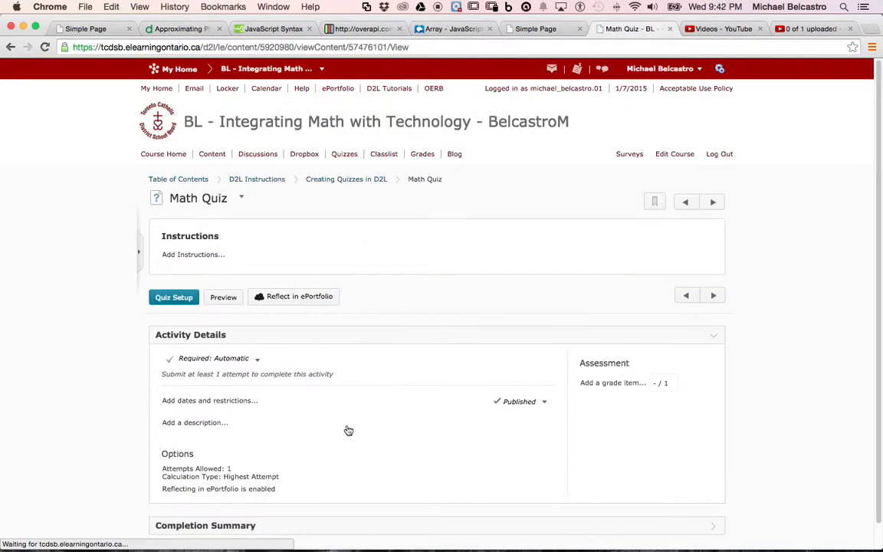
click(224, 298)
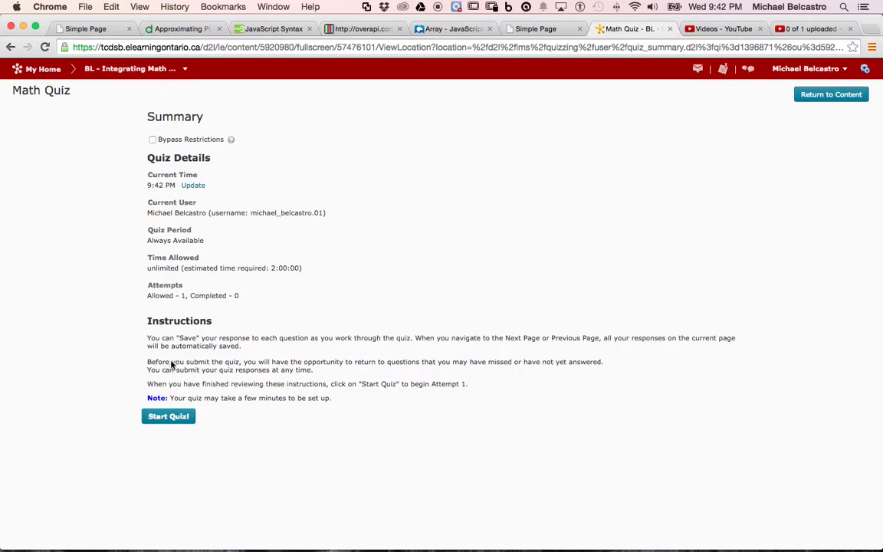
click(174, 416)
click(339, 208)
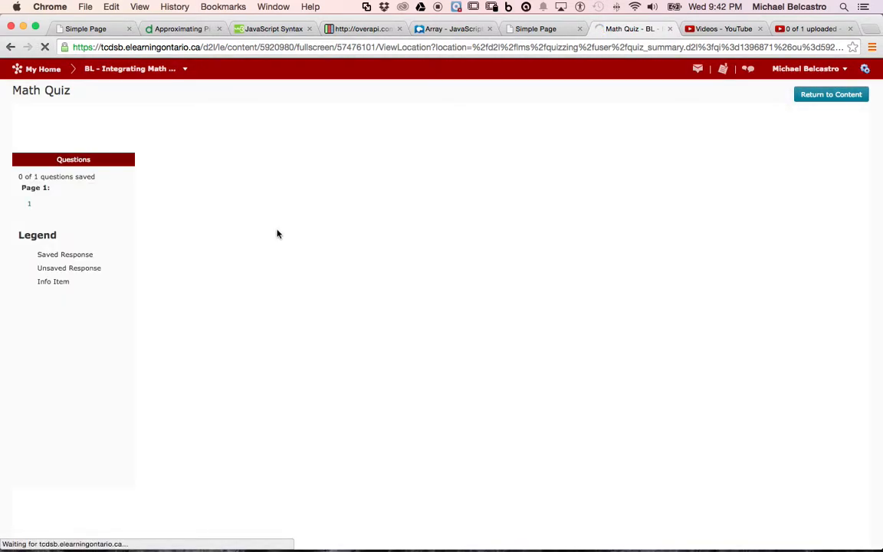
Answer question 1 with 87, save and submit the preview attempt without allowing it to be graded, and return to the content
click(181, 286)
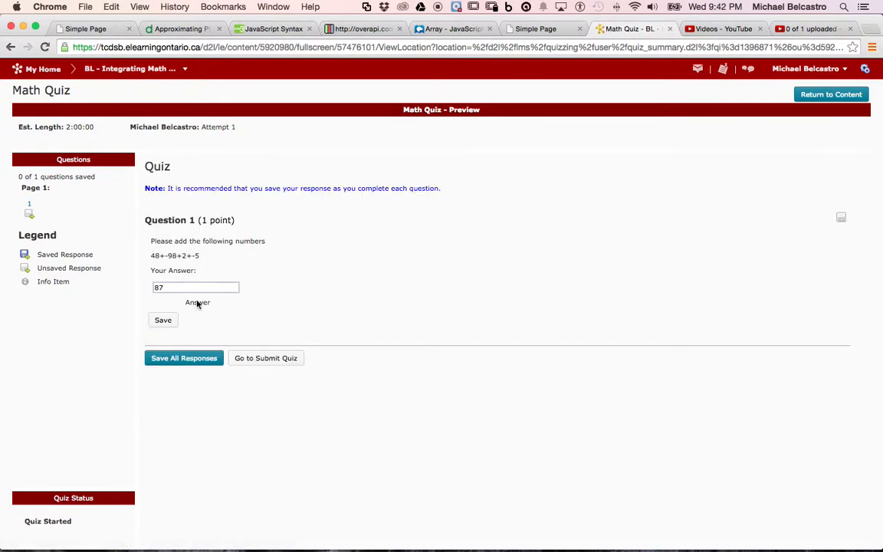
click(208, 359)
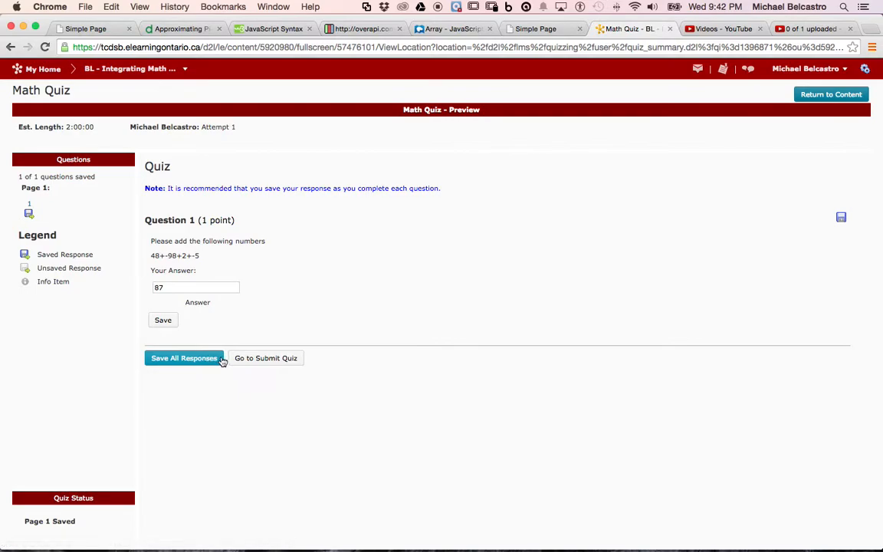
click(267, 360)
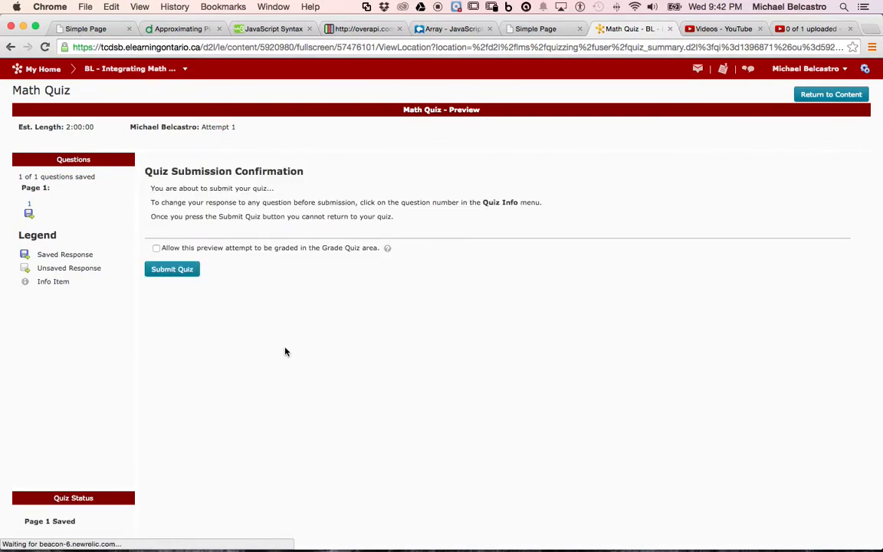
click(172, 270)
click(364, 208)
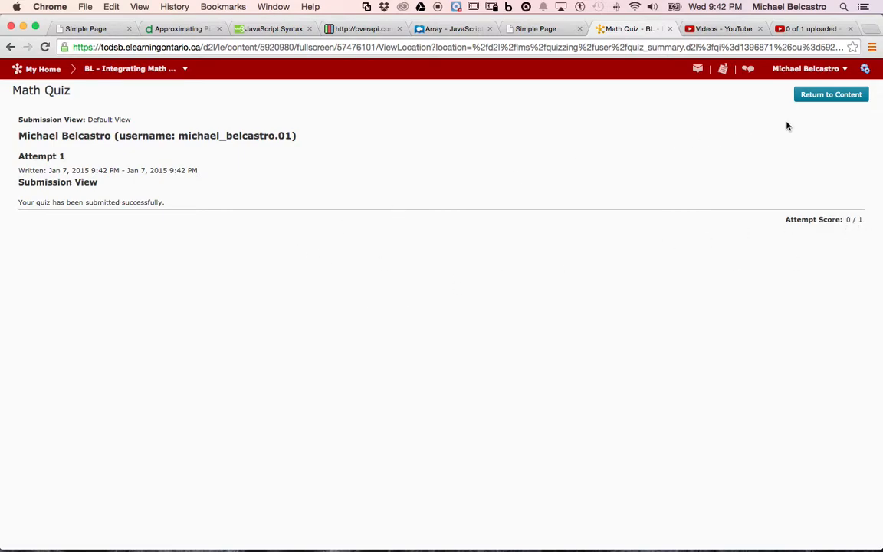
click(823, 94)
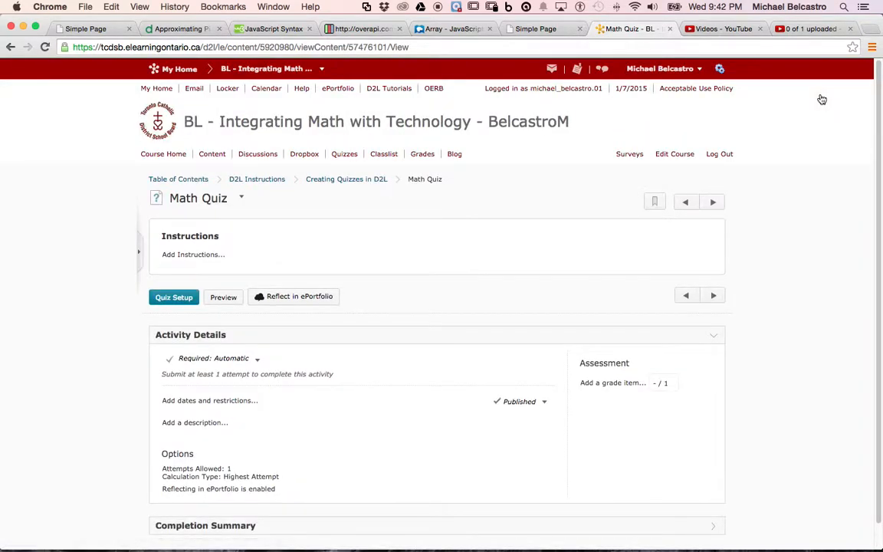